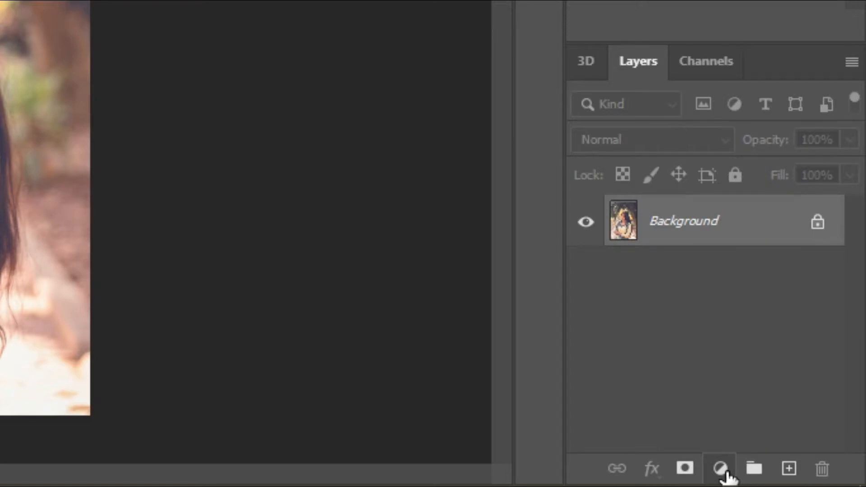
# Add a Curves adjustment layer and apply auto color correction using the Find Dark & Light Colors algorithm
pyautogui.click(720, 469)
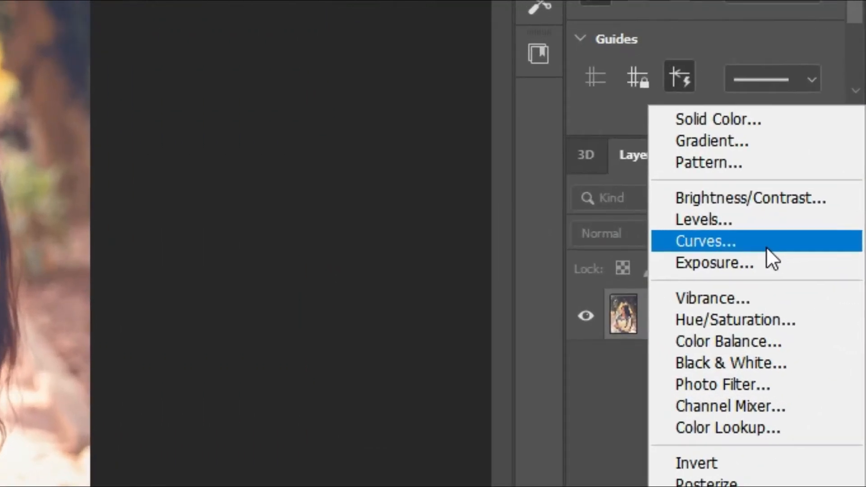
pyautogui.click(816, 319)
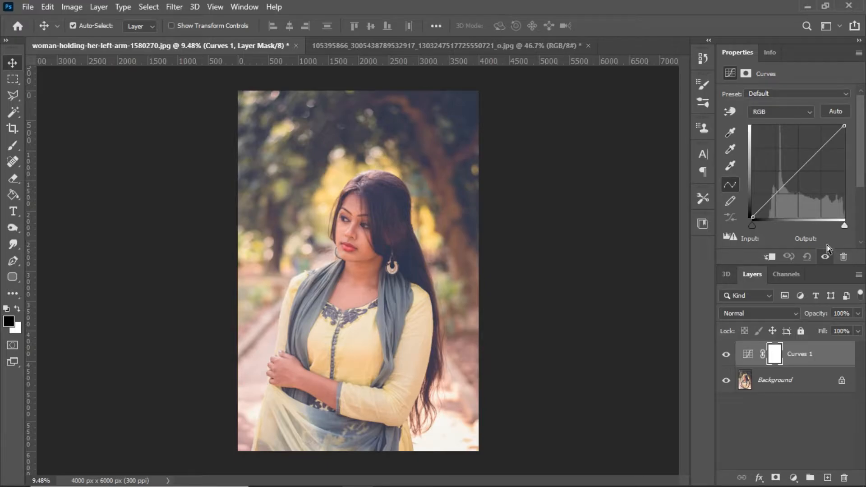
pyautogui.click(835, 111)
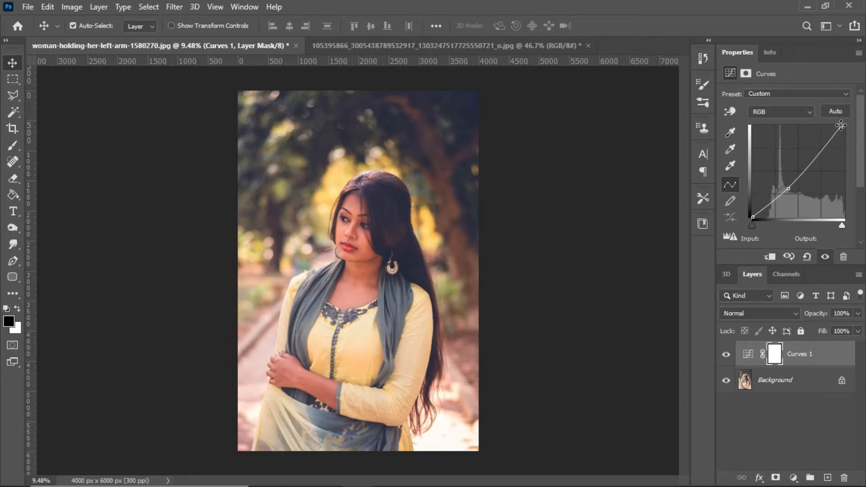
pyautogui.hotkey('ctrl', 'z')
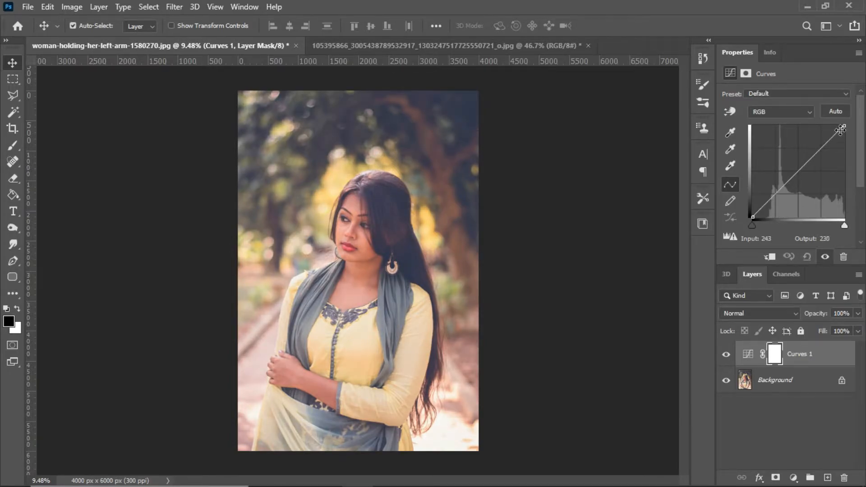
pyautogui.keyDown('alt'); pyautogui.click(837, 112); pyautogui.keyUp('alt')
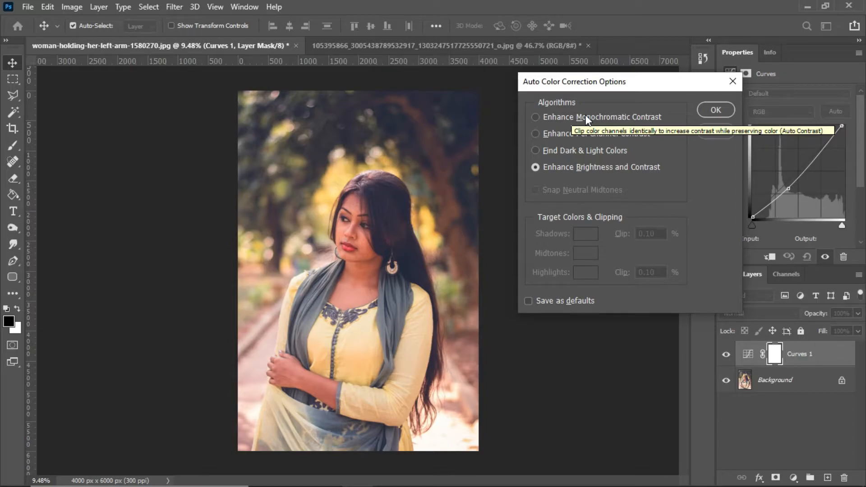
pyautogui.click(610, 151)
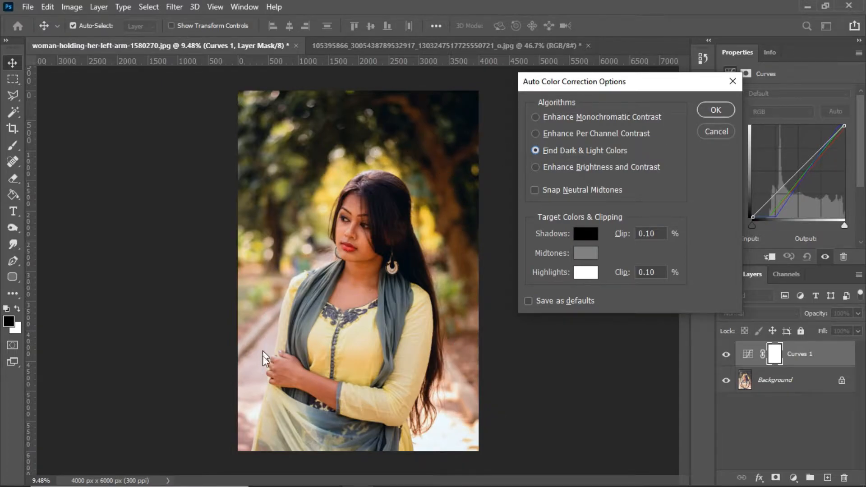
pyautogui.click(714, 110)
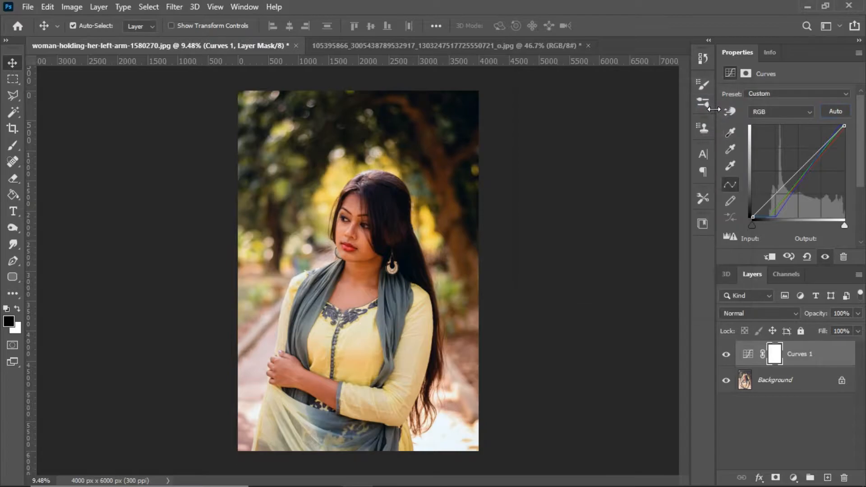
# Compare the portrait with the Curves adjustment layer hidden and shown
pyautogui.click(726, 355)
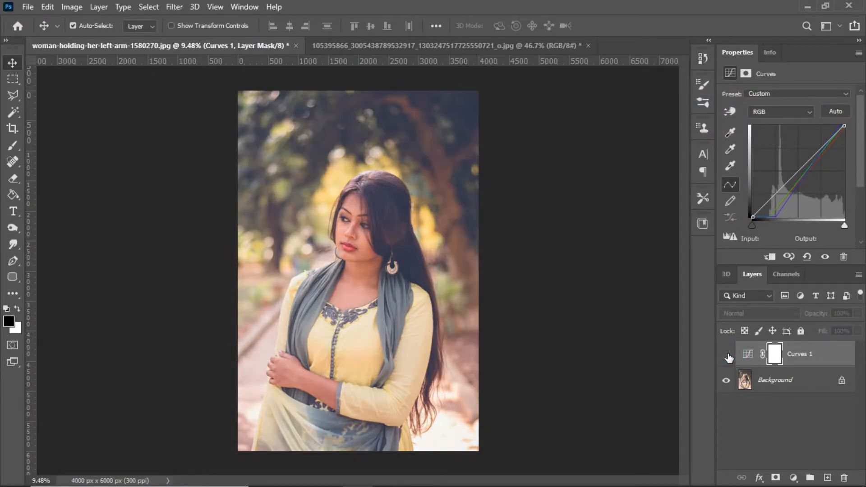
pyautogui.click(727, 355)
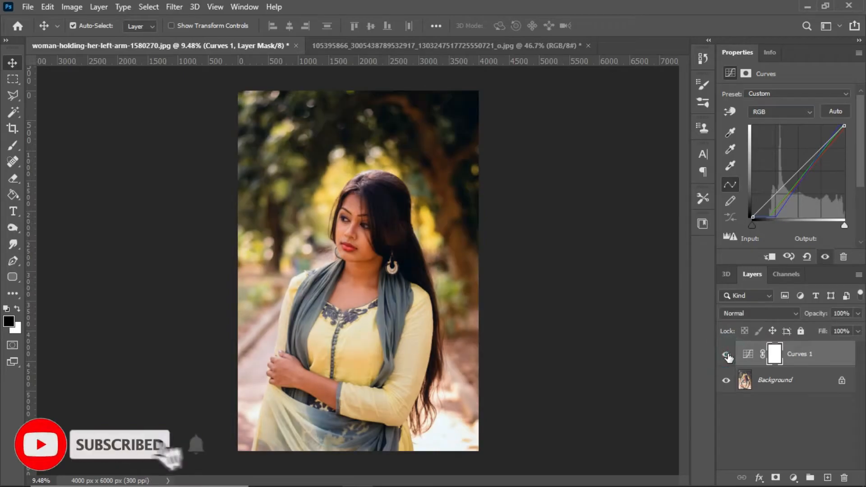
pyautogui.click(727, 356)
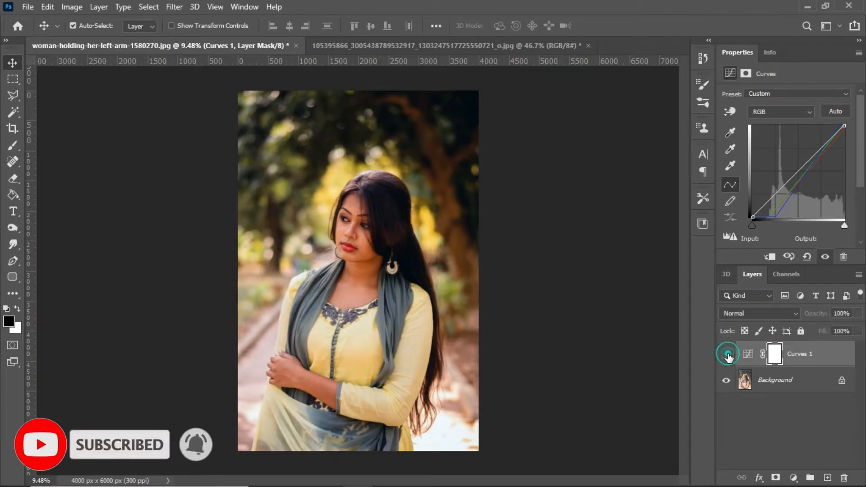
pyautogui.click(726, 355)
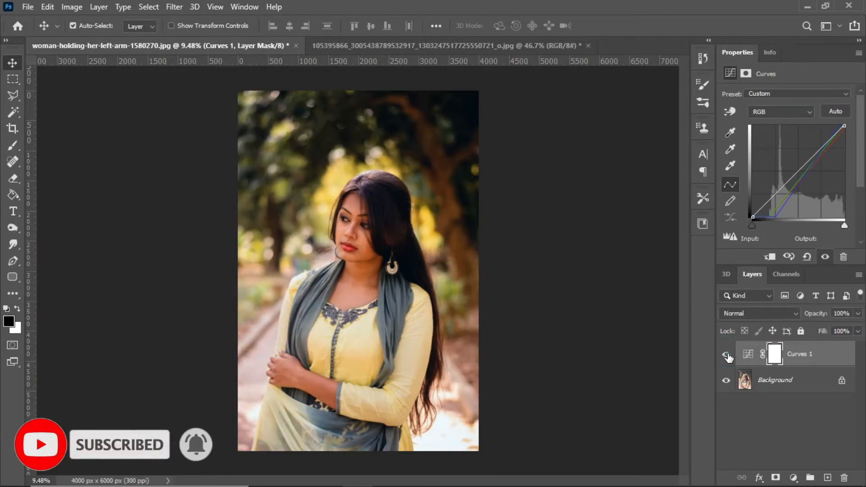
# In the other open photo, add a Curves adjustment layer auto-corrected with the Find Dark & Light Colors algorithm
pyautogui.click(421, 44)
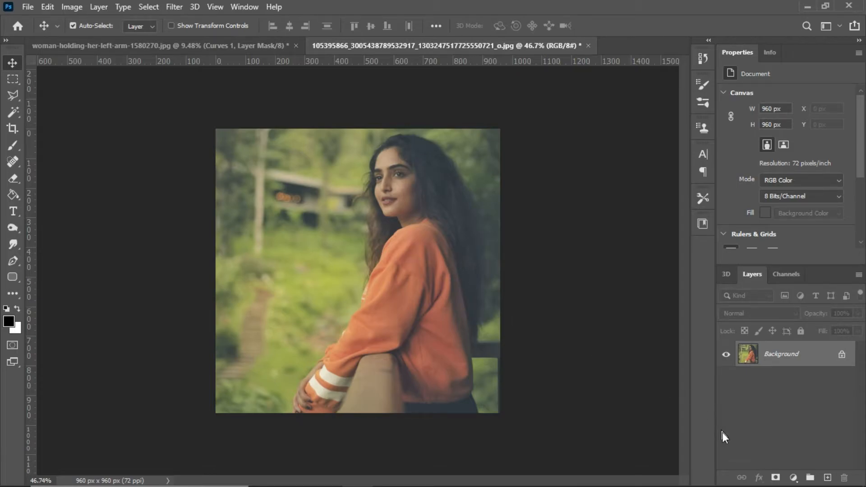
pyautogui.click(793, 479)
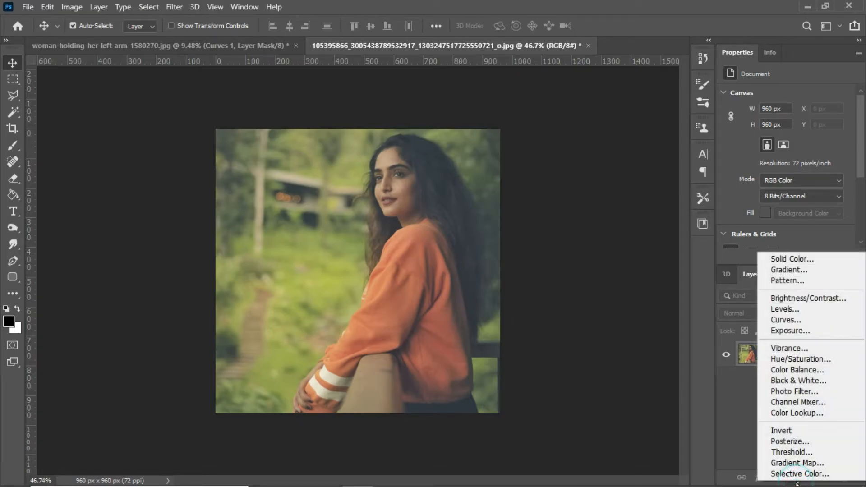
pyautogui.click(810, 319)
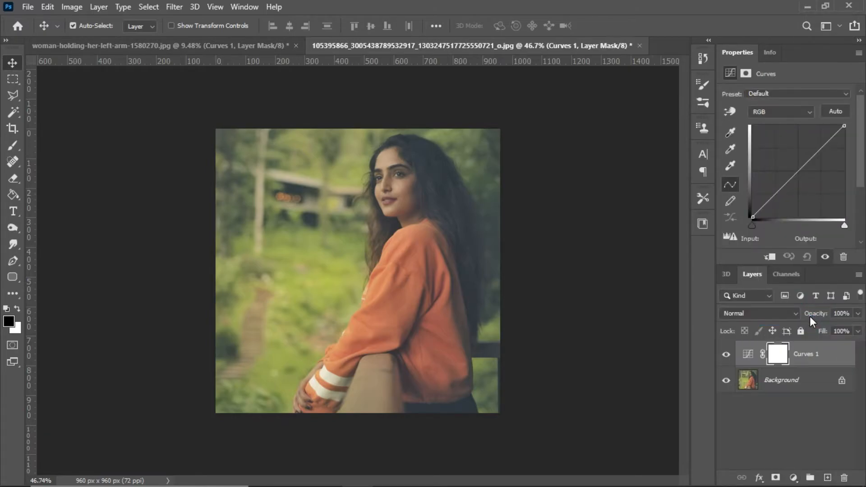
pyautogui.keyDown('alt'); pyautogui.click(837, 110); pyautogui.keyUp('alt')
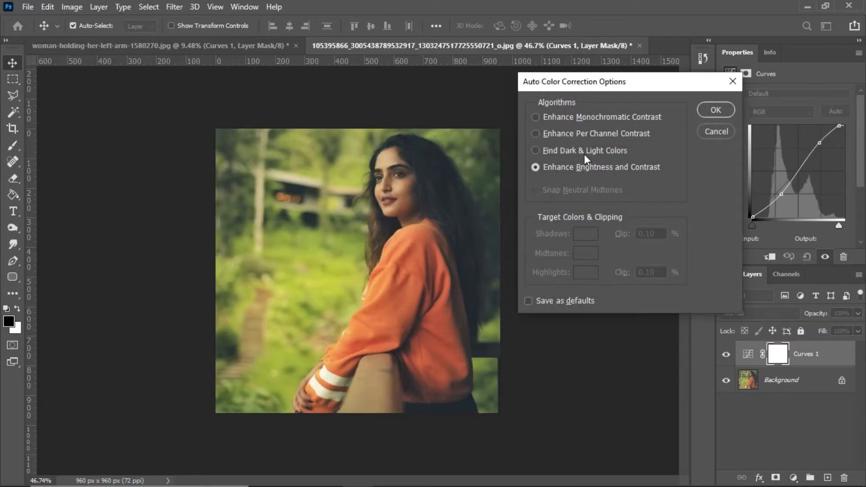
pyautogui.click(585, 150)
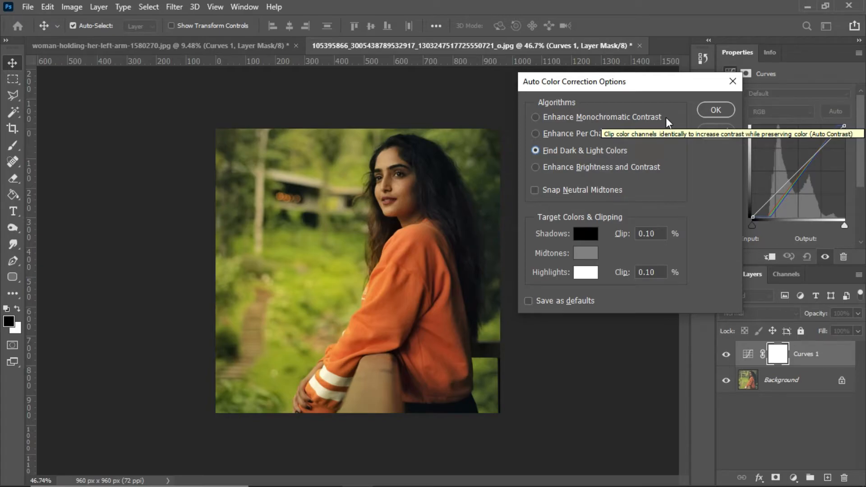
pyautogui.click(716, 109)
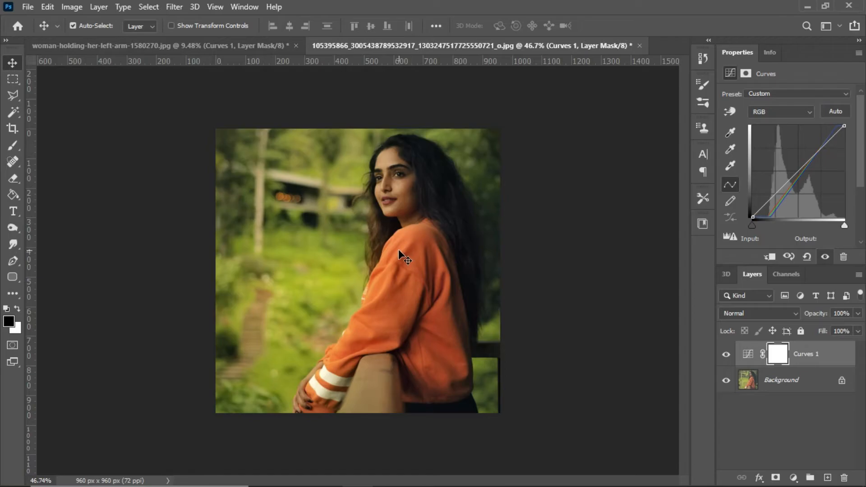
# Add a Hue/Saturation adjustment layer, sample the green background foliage, and lower the Yellows saturation to -88
pyautogui.scroll(-2, 399, 249)
pyautogui.scroll(3, 361, 253)
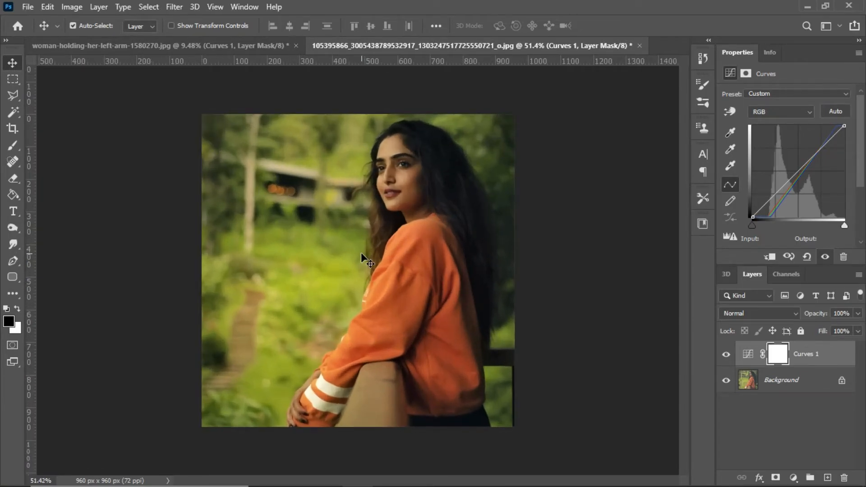
pyautogui.click(793, 478)
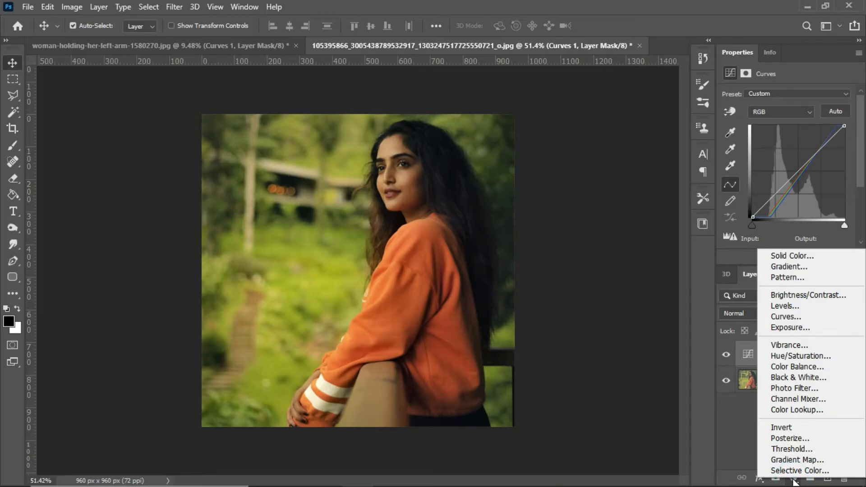
pyautogui.click(814, 356)
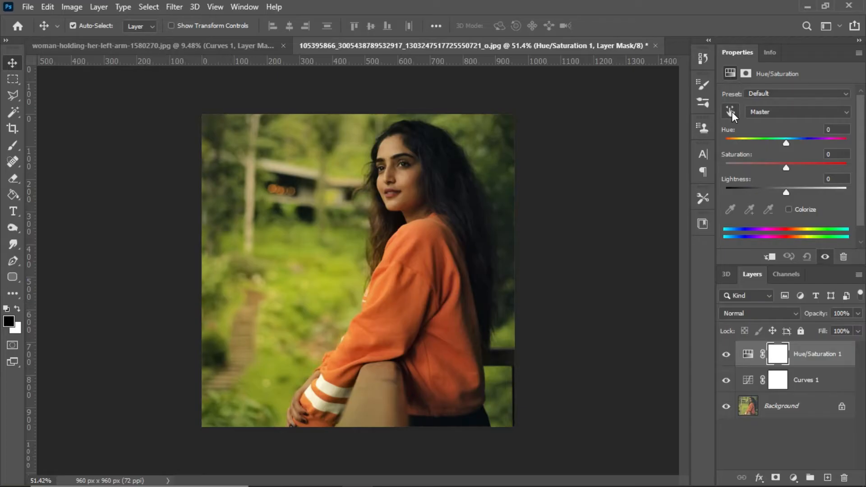
pyautogui.click(730, 110)
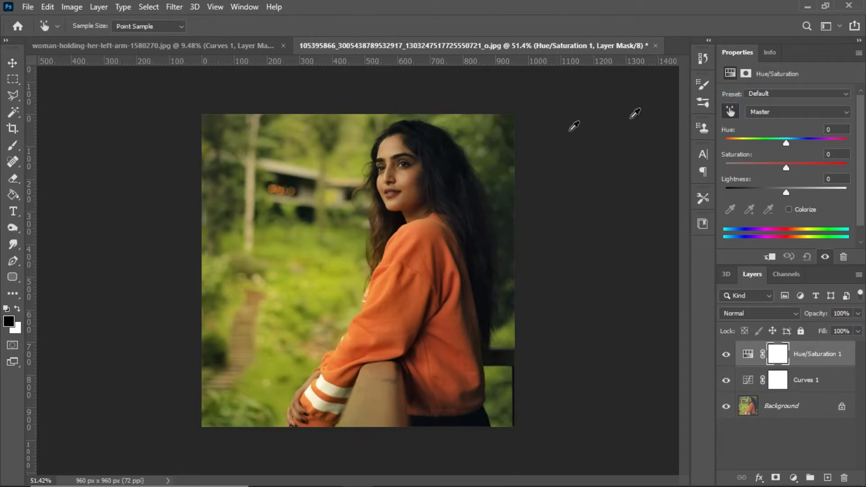
pyautogui.click(316, 249)
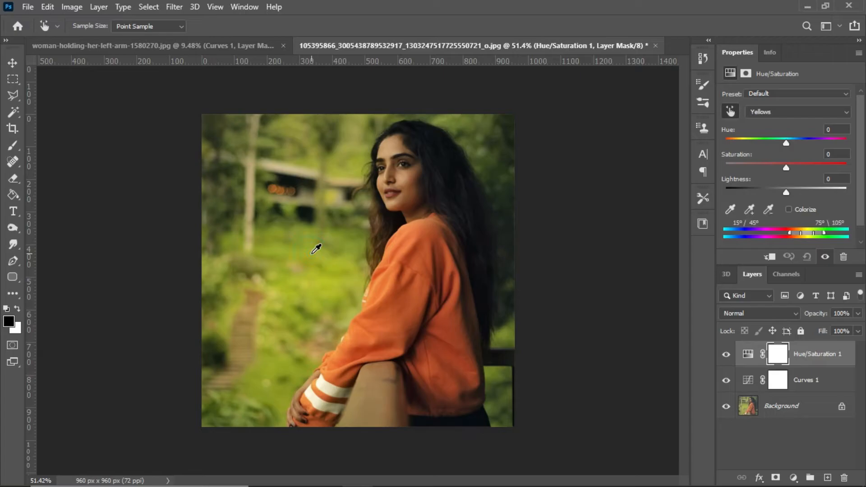
pyautogui.moveTo(787, 167); pyautogui.dragTo(733, 169)
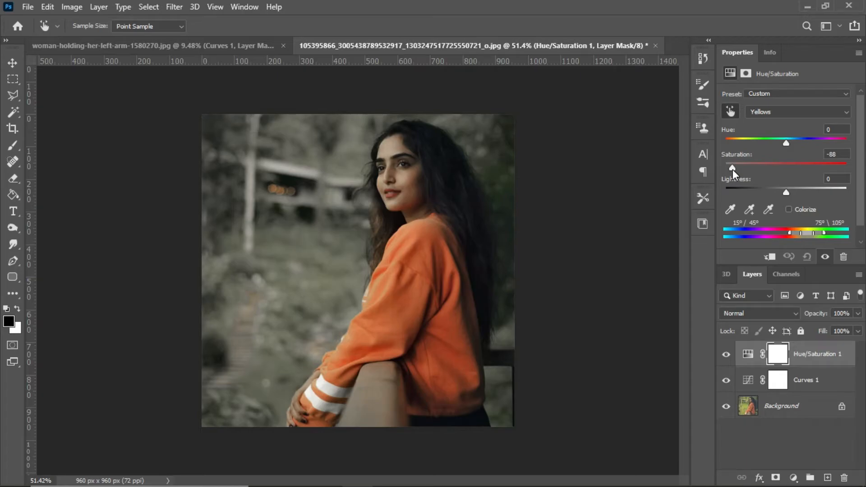
# Add a Brightness/Contrast adjustment layer with brightness 20 and contrast 11, and leave no layer selected
pyautogui.scroll(1, 399, 234)
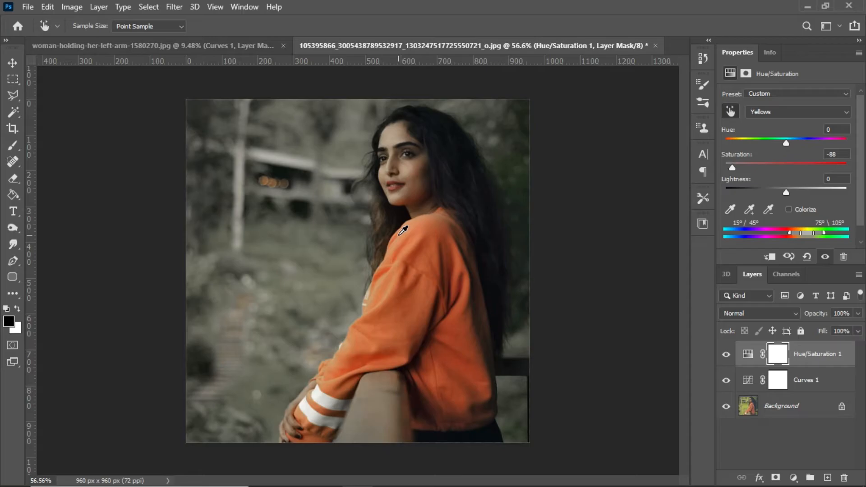
pyautogui.click(793, 479)
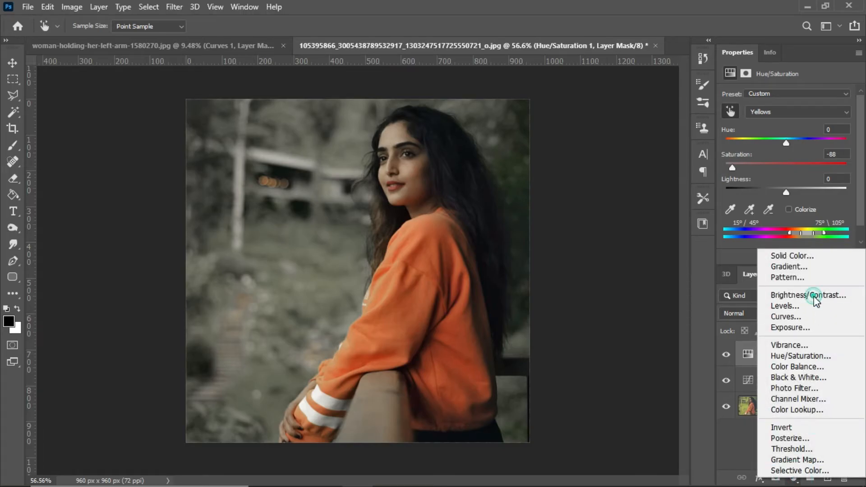
pyautogui.click(807, 295)
pyautogui.moveTo(784, 131); pyautogui.dragTo(790, 131)
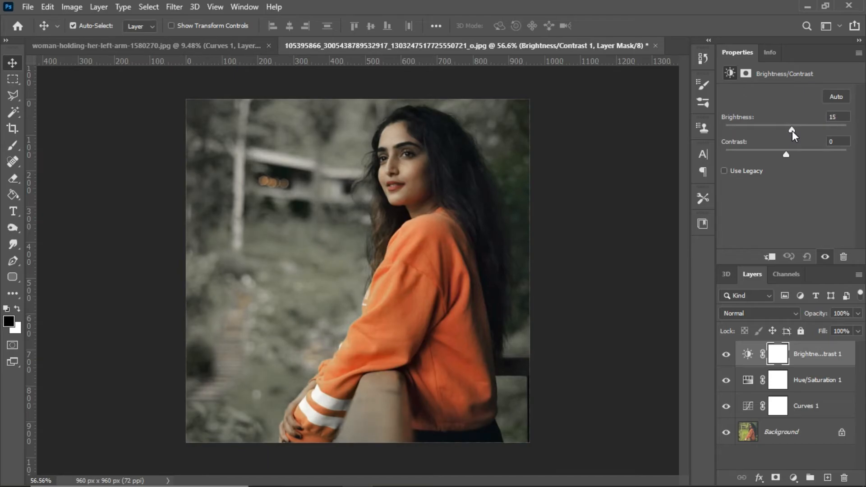
pyautogui.moveTo(791, 131); pyautogui.dragTo(791, 155)
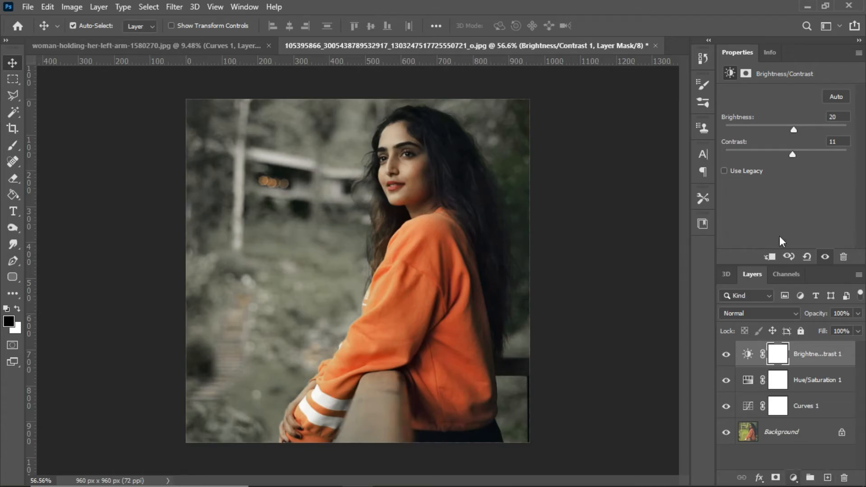
pyautogui.click(588, 225)
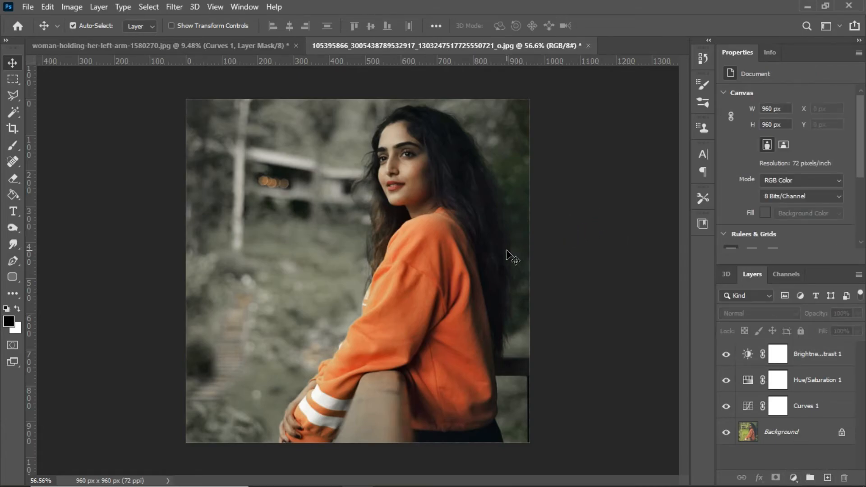
# Group the three adjustment layers and compare the photo with the group hidden and shown
pyautogui.scroll(-3, 506, 255)
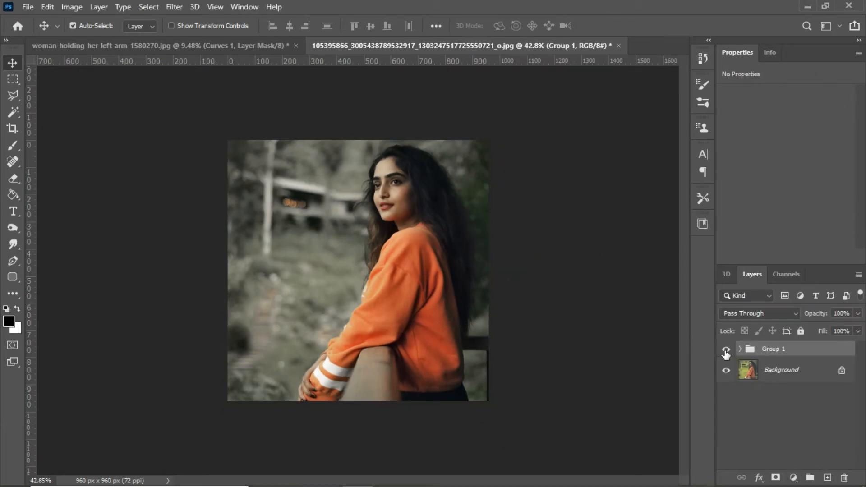
pyautogui.click(724, 350)
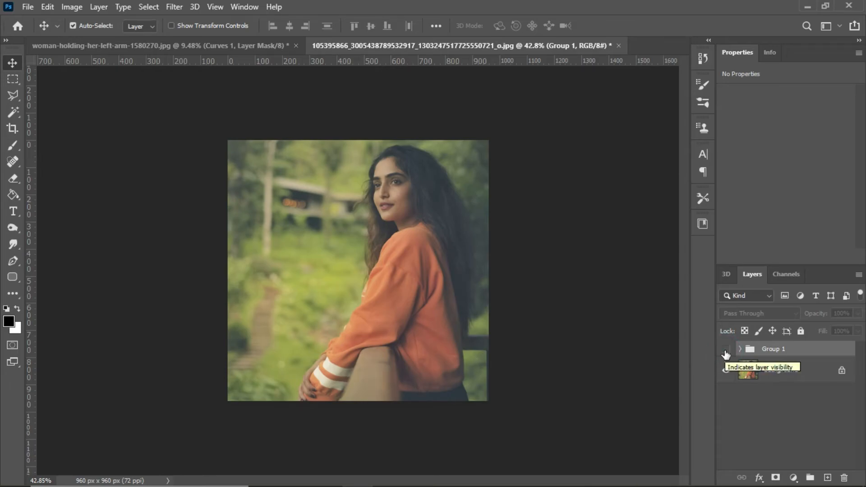
pyautogui.click(725, 351)
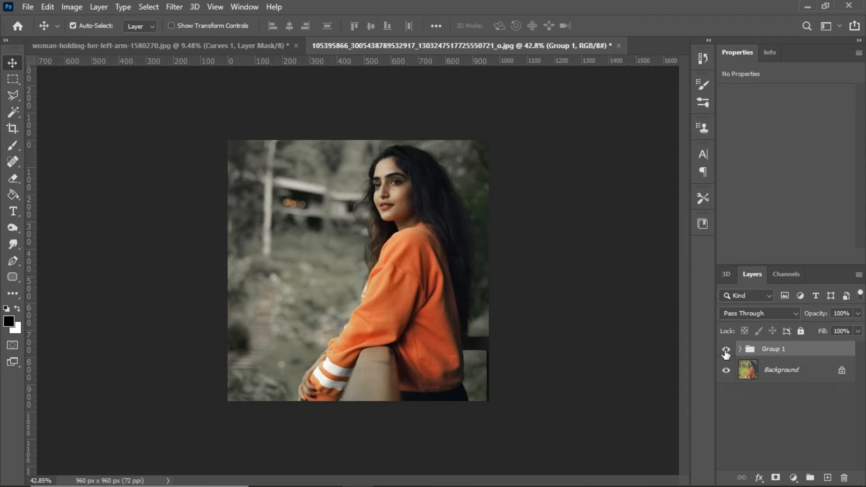
pyautogui.click(725, 351)
pyautogui.click(725, 351)
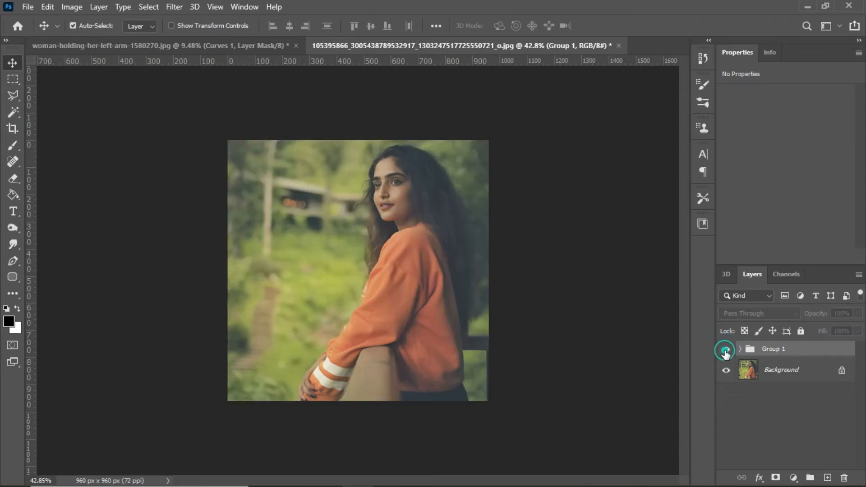